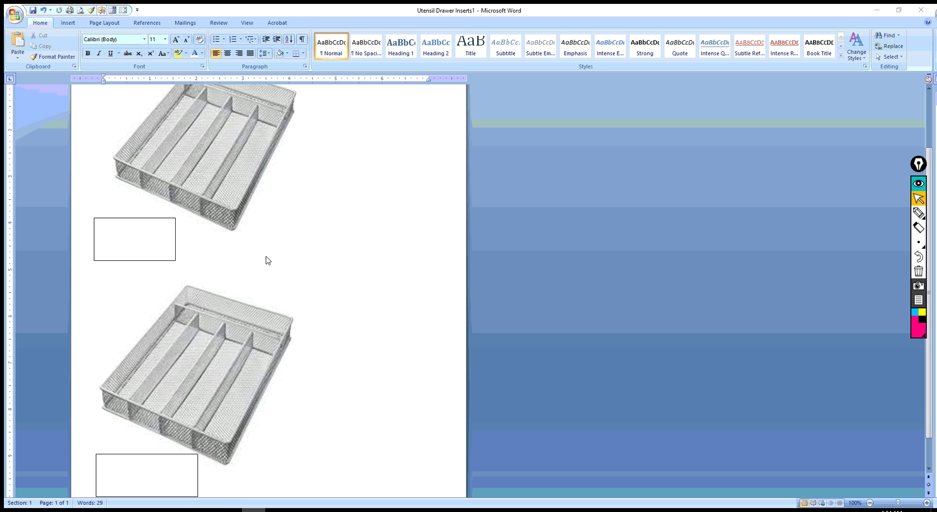
# Step: View the Chapter 2 questions in Utensil Drawer Variable Scenario Students and return to Utensil Drawer Inserts1
pyautogui.moveTo(230, 509)
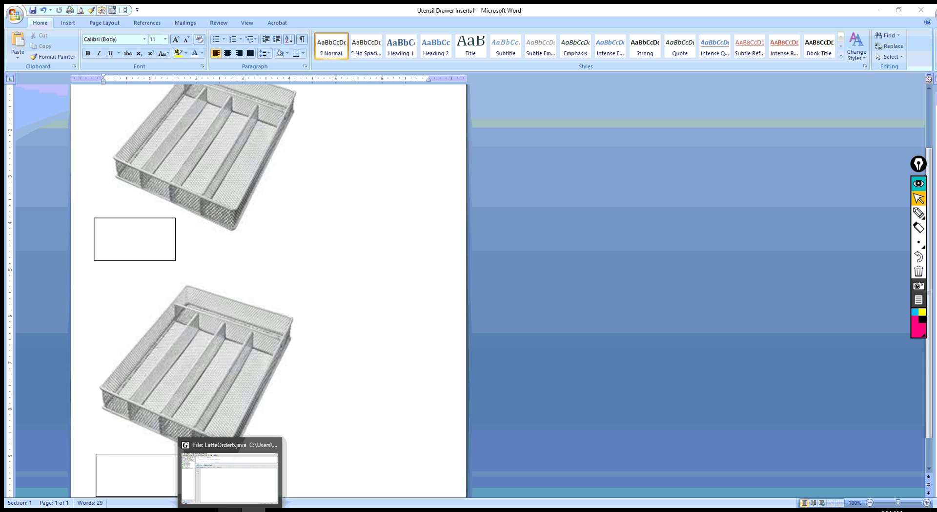
pyautogui.moveTo(277, 509)
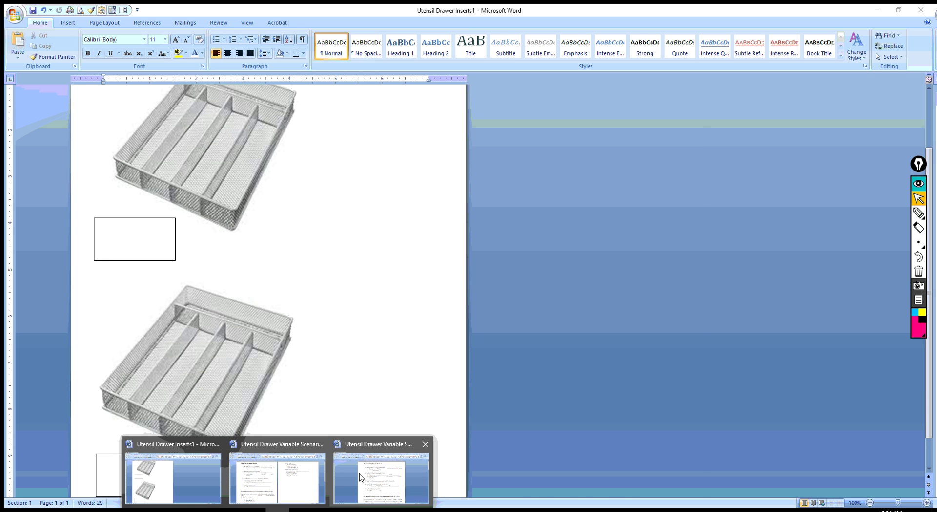
pyautogui.click(360, 458)
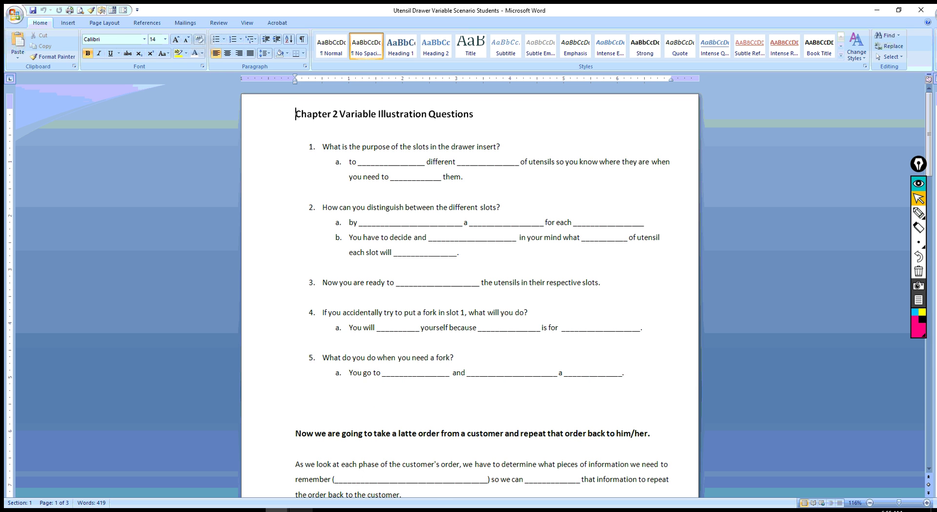
pyautogui.moveTo(277, 510)
pyautogui.click(186, 476)
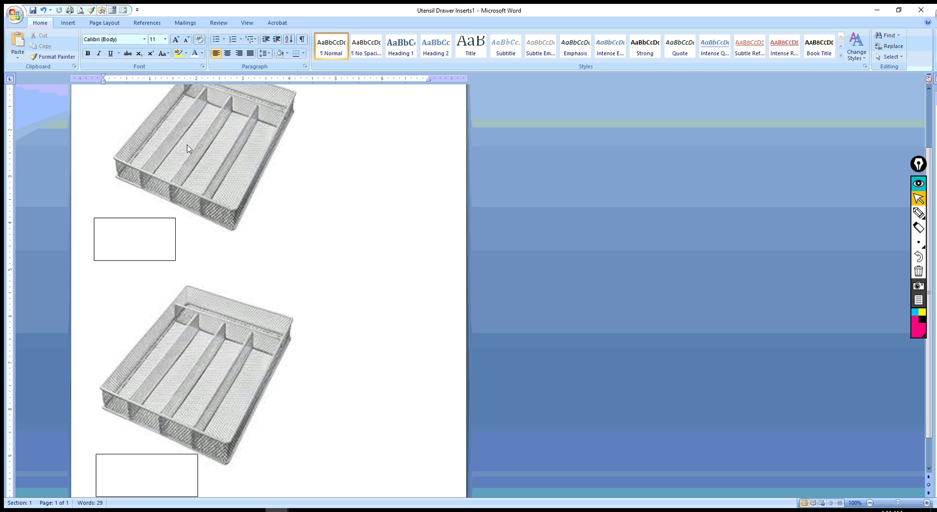
# Step: Reveal the hidden first line, "knives slot 1", in the text box under the upper drawer insert by making its font black
pyautogui.click(160, 221)
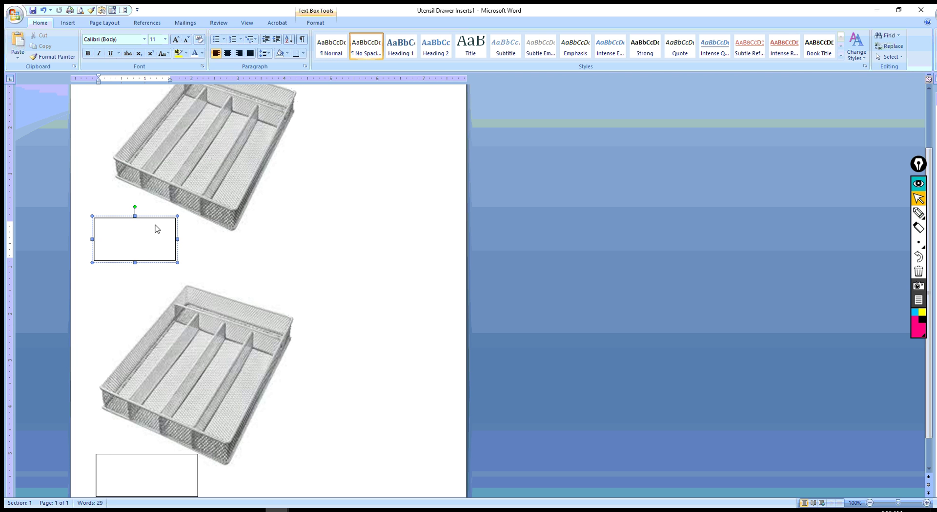
pyautogui.moveTo(138, 225); pyautogui.dragTo(119, 224)
pyautogui.moveTo(121, 227); pyautogui.dragTo(120, 228)
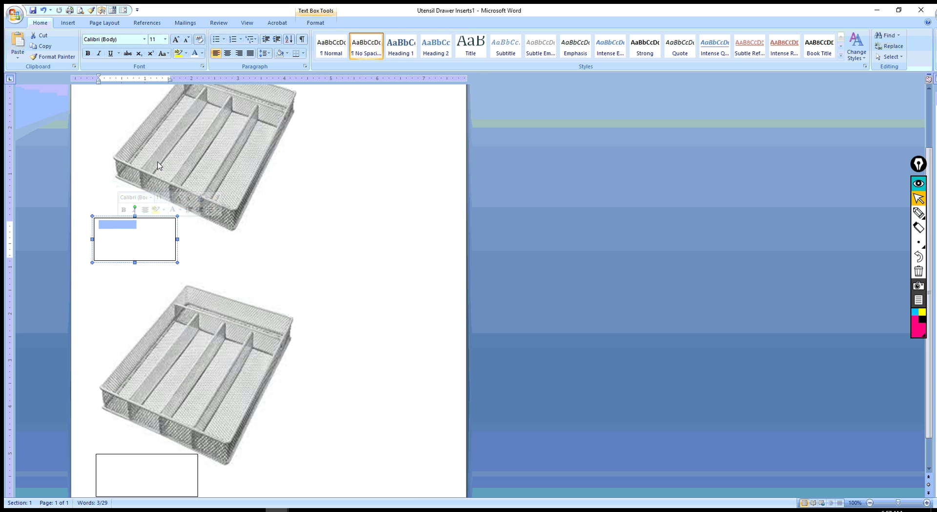
pyautogui.click(149, 233)
pyautogui.moveTo(141, 230); pyautogui.dragTo(100, 227)
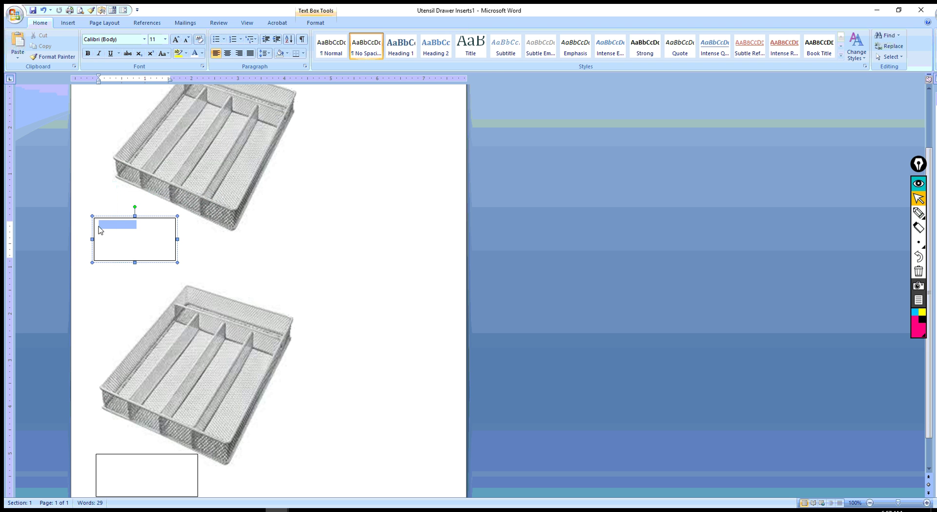
pyautogui.click(202, 54)
pyautogui.click(198, 66)
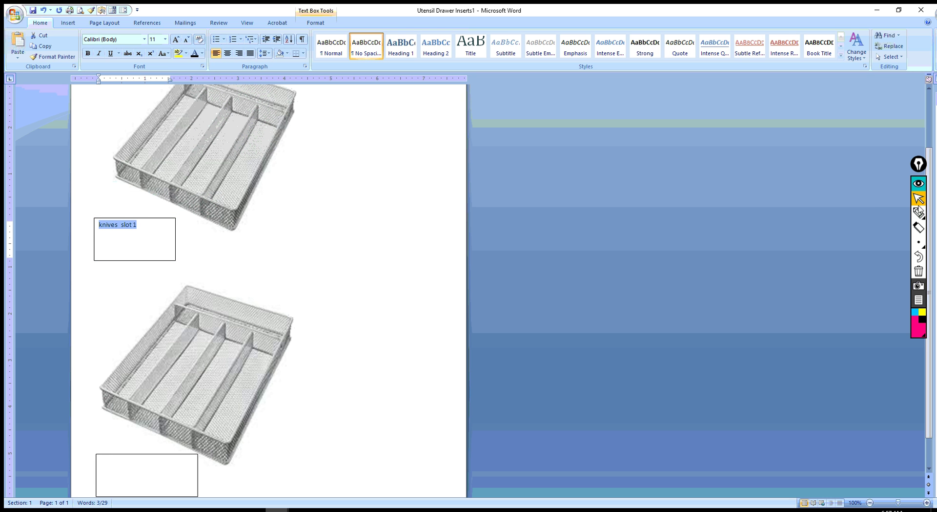
# Step: Draw a pink freehand arrow from the "knives slot 1" line to the first slot of the upper drawer insert
pyautogui.moveTo(919, 209)
pyautogui.click(887, 217)
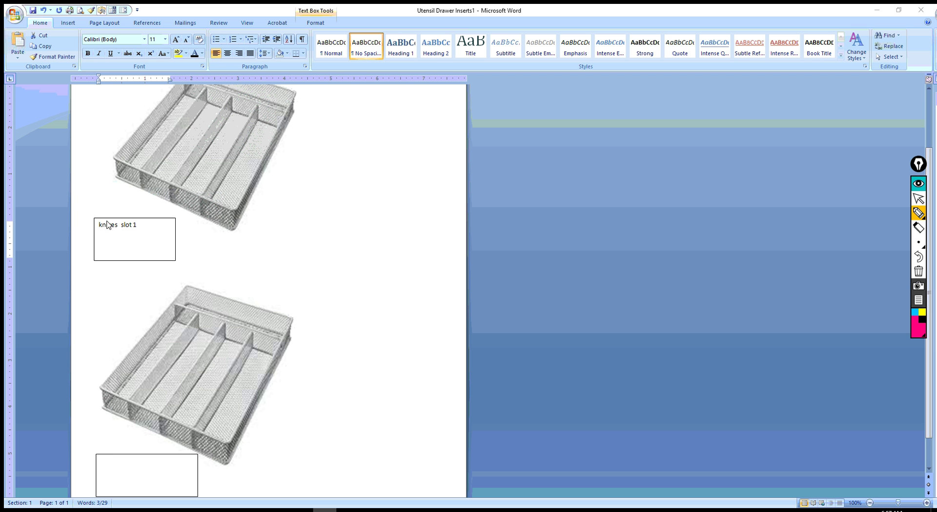
pyautogui.moveTo(97, 225)
pyautogui.mouseDown()
pyautogui.moveTo(93, 215)
pyautogui.moveTo(124, 194)
pyautogui.moveTo(130, 184)
pyautogui.moveTo(121, 182)
pyautogui.moveTo(139, 180)
pyautogui.moveTo(127, 191)
pyautogui.mouseUp()
pyautogui.click(918, 198)
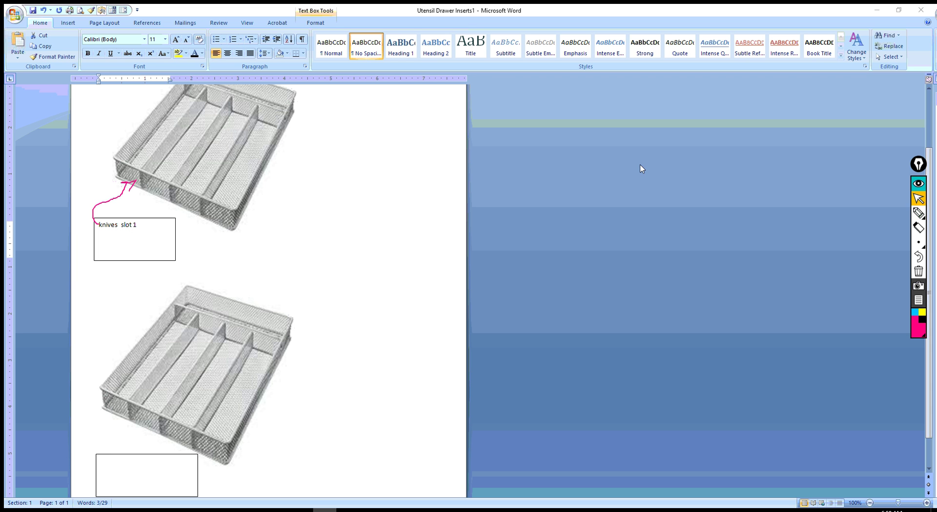
# Step: Reveal the hidden second line, "forks slot 2", in the upper text box by making its font black
pyautogui.tripleClick(145, 228)
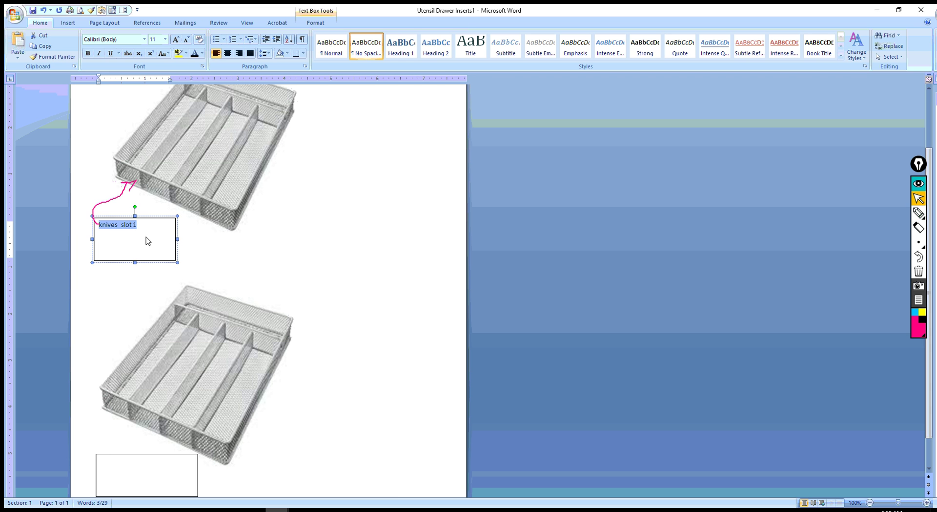
pyautogui.click(148, 240)
pyautogui.moveTo(131, 234); pyautogui.dragTo(99, 233)
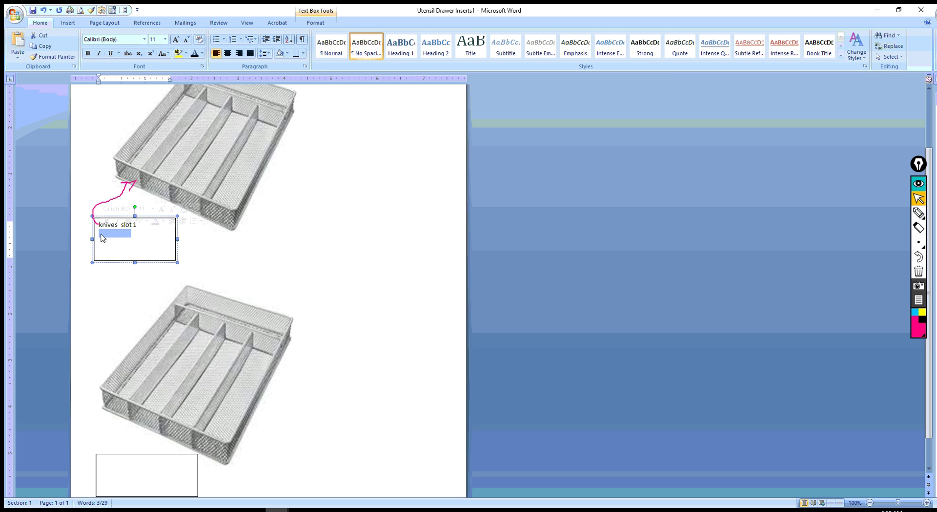
pyautogui.click(194, 53)
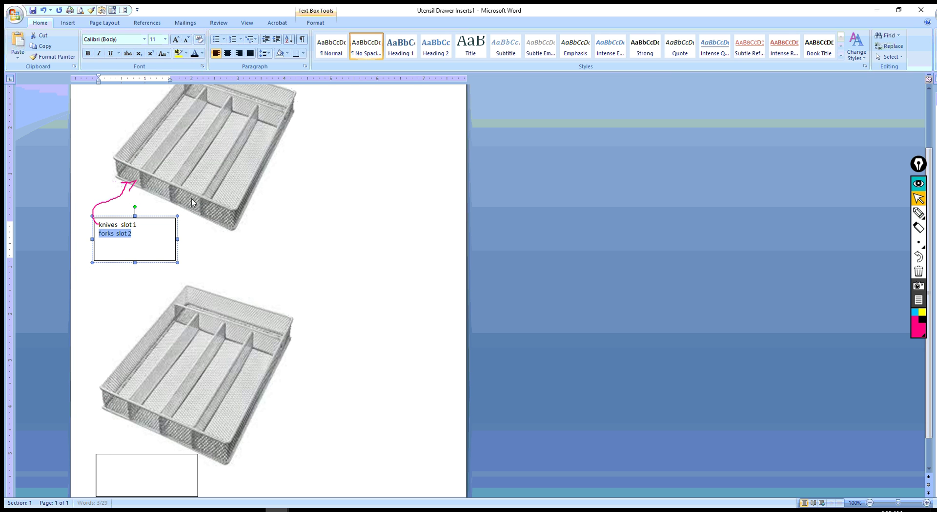
# Step: Draw a pink freehand arrow from the "forks slot 2" line to the second slot of the upper drawer insert
pyautogui.click(257, 238)
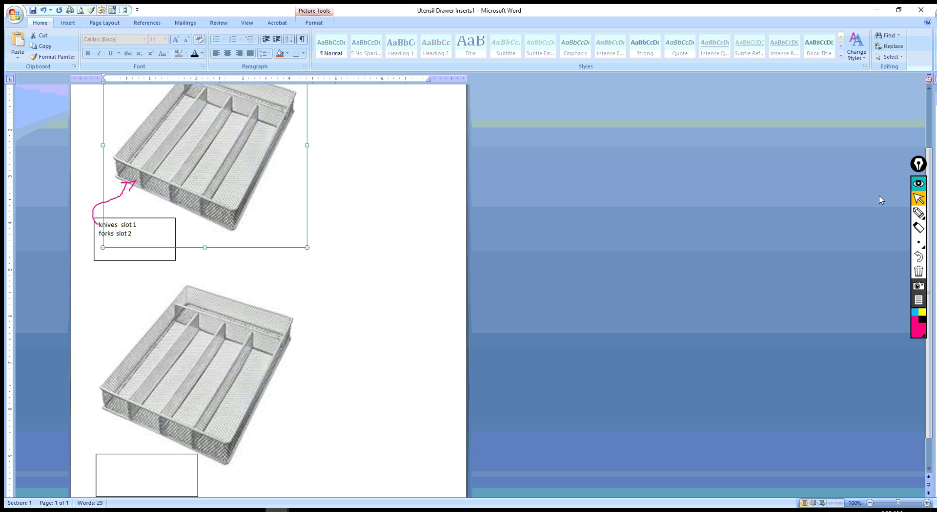
pyautogui.click(902, 215)
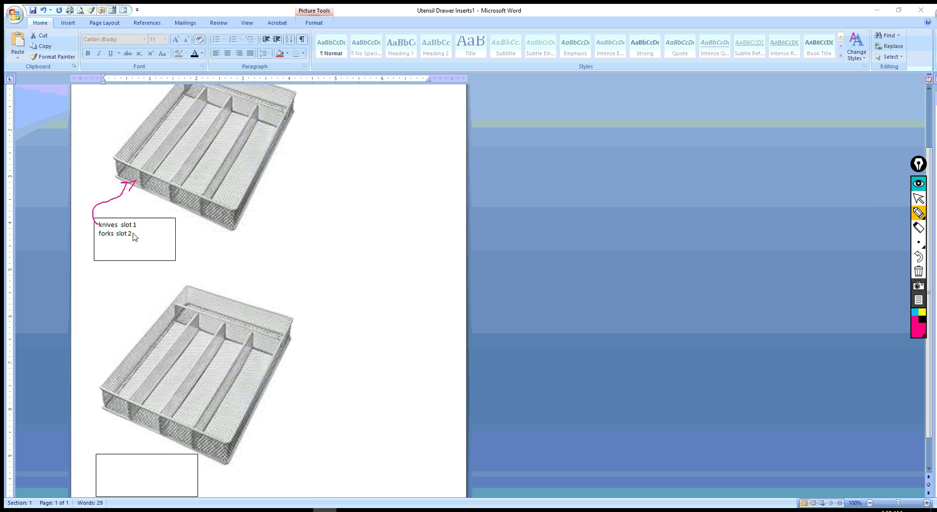
pyautogui.moveTo(132, 234)
pyautogui.mouseDown()
pyautogui.moveTo(154, 225)
pyautogui.moveTo(152, 185)
pyautogui.moveTo(154, 194)
pyautogui.mouseUp()
pyautogui.click(917, 198)
# Step: Reveal the hidden third-line text "big spoons slot" in the upper text box by making its font black
pyautogui.click(133, 258)
pyautogui.moveTo(141, 248); pyautogui.dragTo(98, 243)
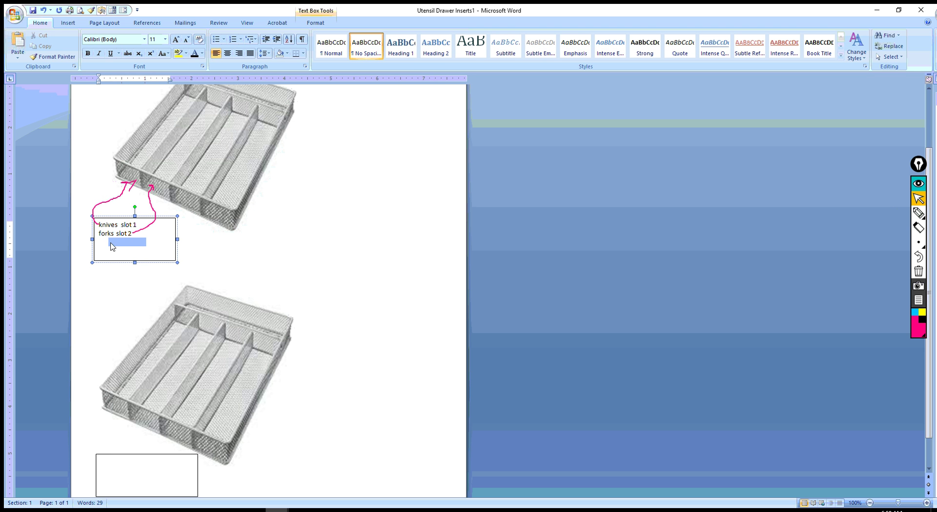
pyautogui.click(195, 54)
pyautogui.click(620, 218)
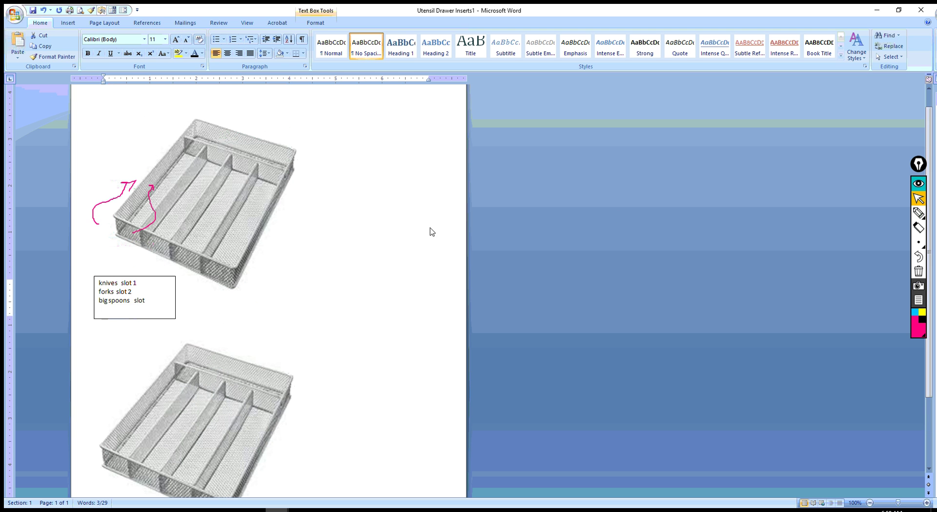
# Step: Draw a thicker pink arrow from the "big spoons" line to the third slot, keeping the document aligned with the existing arrows
pyautogui.scroll(-1, 493, 251)
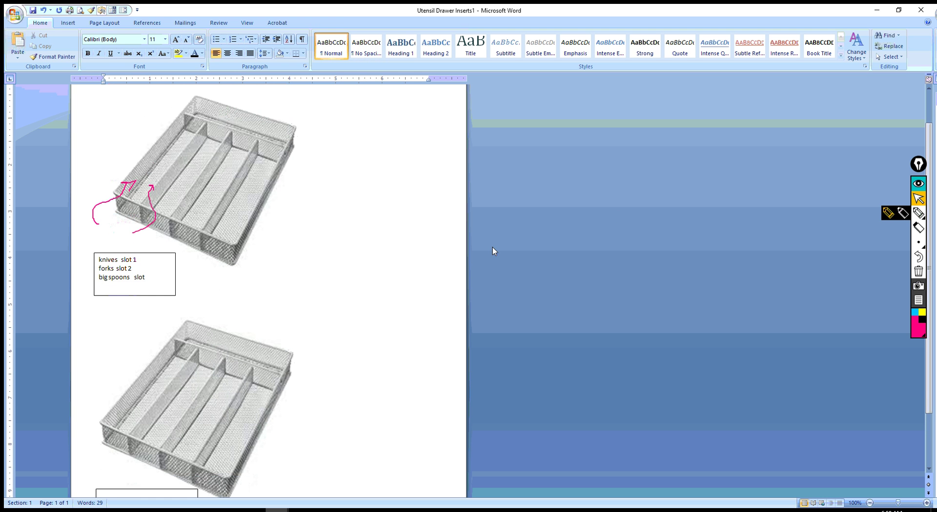
pyautogui.scroll(-1, 636, 251)
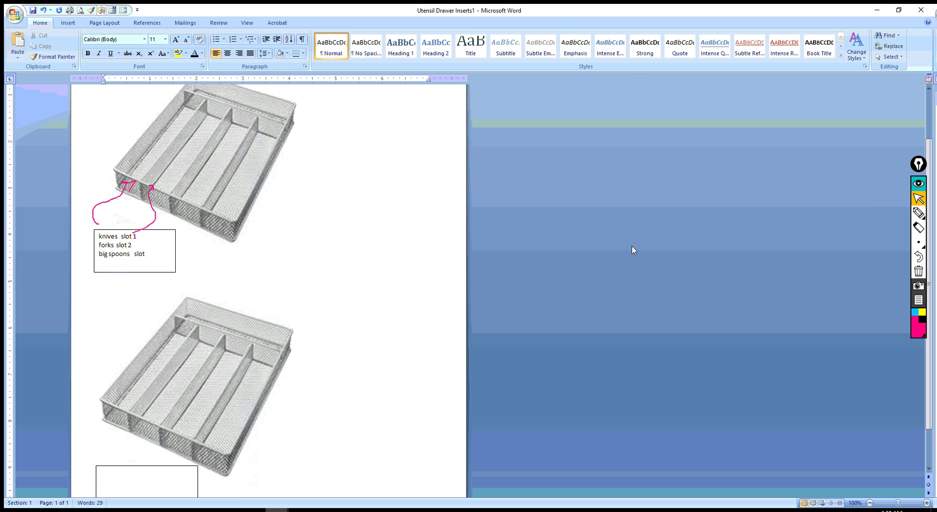
pyautogui.click(904, 213)
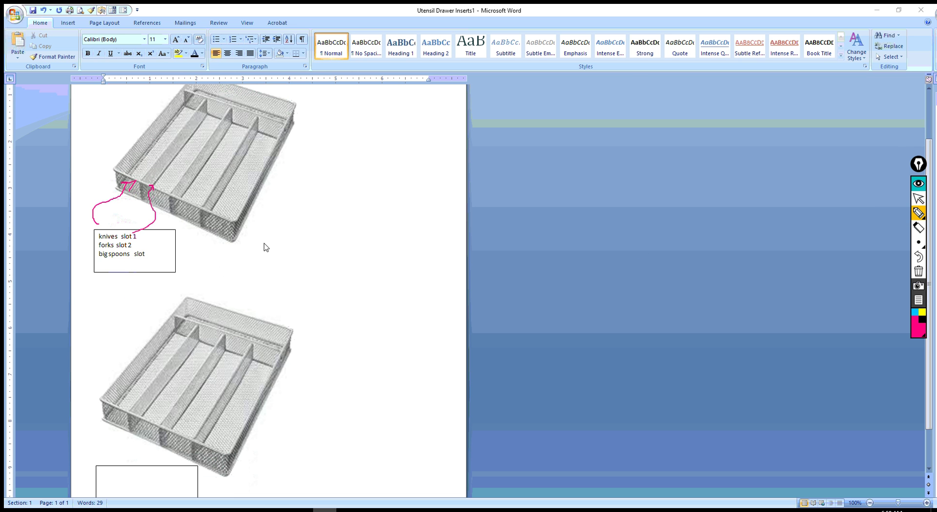
pyautogui.click(919, 199)
pyautogui.scroll(-1, 483, 271)
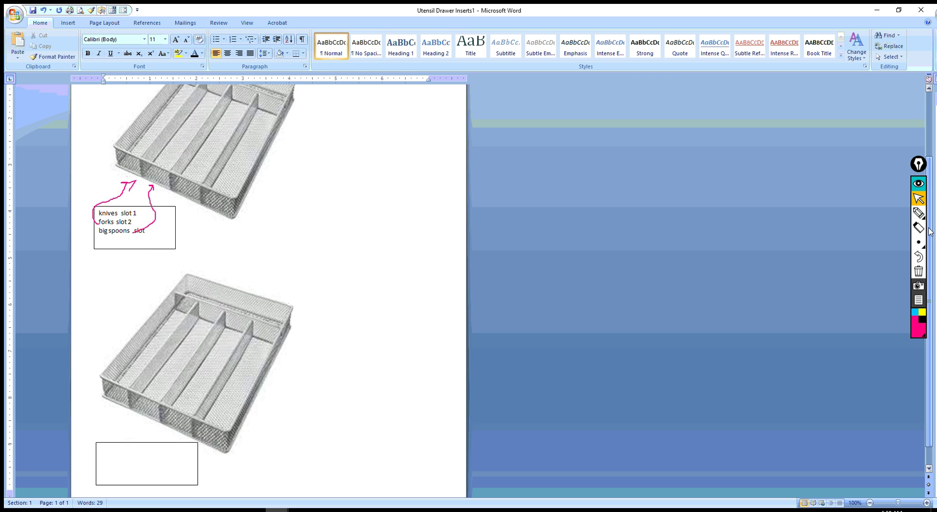
pyautogui.moveTo(929, 227); pyautogui.dragTo(928, 221)
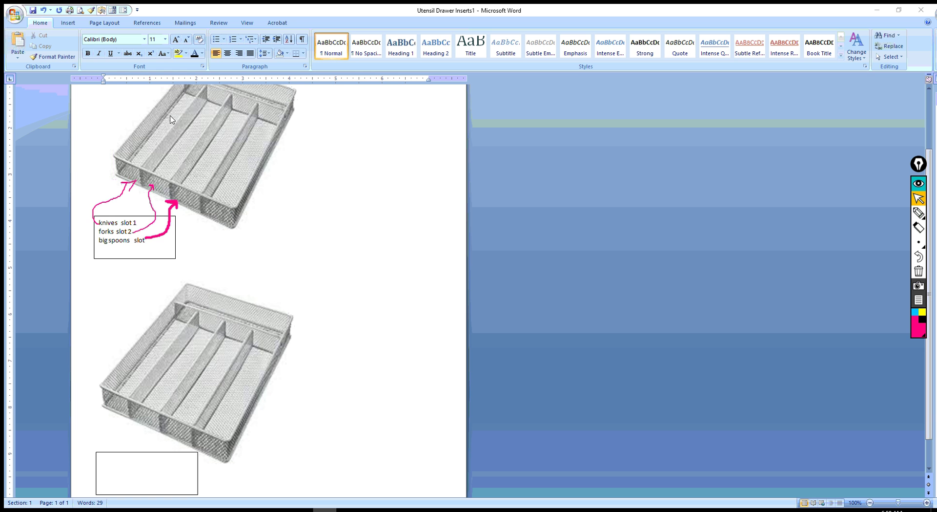
# Step: Make the hidden "3" on the big spoons line and the fourth line, "small spoons slot 4", black in the upper text box
pyautogui.click(160, 246)
pyautogui.moveTo(160, 245); pyautogui.dragTo(108, 241)
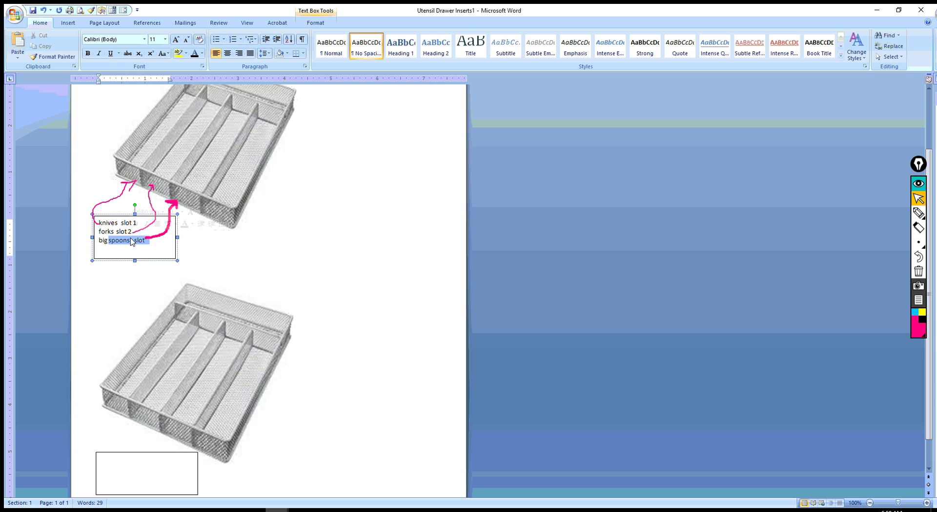
pyautogui.click(160, 260)
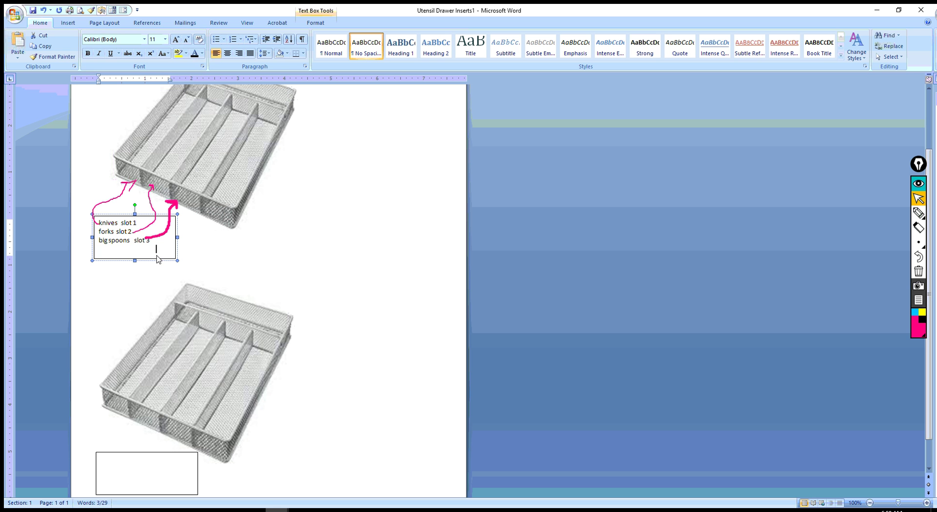
pyautogui.moveTo(164, 258); pyautogui.dragTo(100, 251)
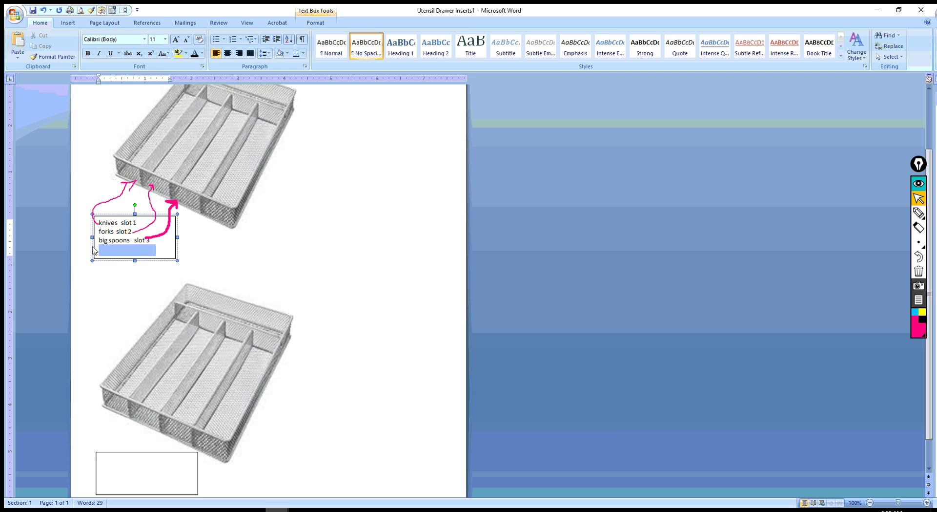
pyautogui.click(194, 54)
# Step: Draw a pink freehand arrow from the "small spoons slot 4" line to the fourth slot of the upper drawer insert
pyautogui.moveTo(916, 214)
pyautogui.click(887, 215)
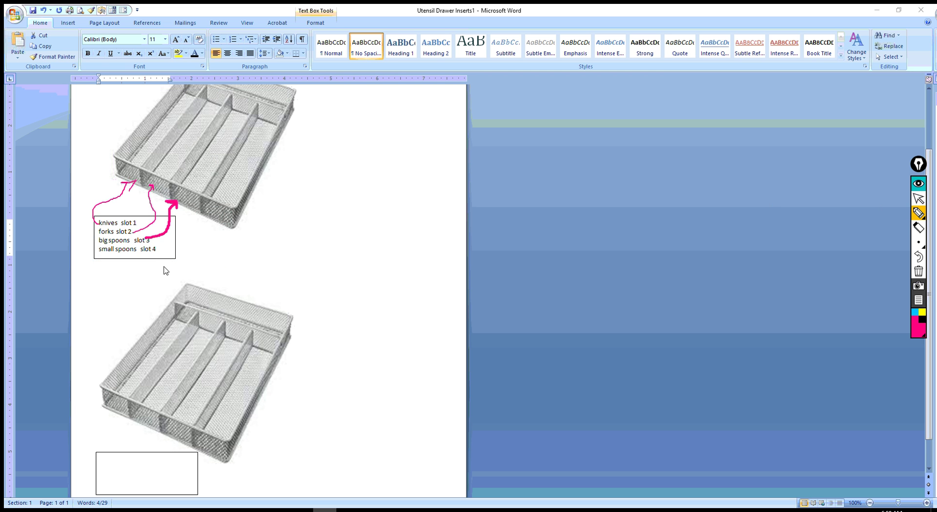
pyautogui.moveTo(161, 250); pyautogui.dragTo(216, 218)
pyautogui.click(918, 199)
# Step: Handwrite the contents in the upper drawer's four slots in pink: "6 kni", "6 for", "6 B S" and "6 S S"
pyautogui.moveTo(142, 144); pyautogui.dragTo(151, 147)
pyautogui.moveTo(148, 146); pyautogui.dragTo(155, 137)
pyautogui.click(155, 126)
pyautogui.moveTo(166, 155)
pyautogui.mouseDown()
pyautogui.moveTo(177, 162)
pyautogui.moveTo(197, 130)
pyautogui.mouseUp()
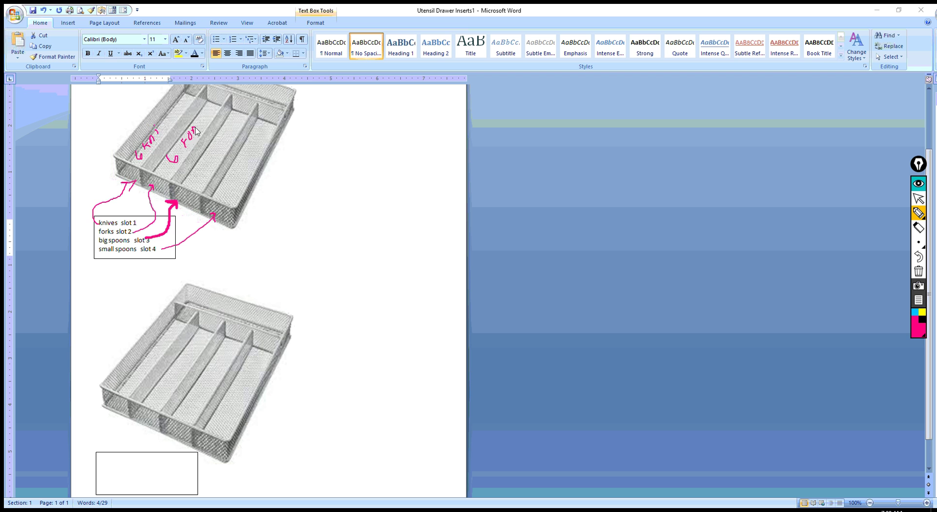
pyautogui.click(197, 121)
pyautogui.moveTo(194, 170)
pyautogui.mouseDown()
pyautogui.moveTo(202, 176)
pyautogui.moveTo(225, 141)
pyautogui.mouseUp()
pyautogui.moveTo(230, 178); pyautogui.dragTo(228, 186)
pyautogui.moveTo(239, 161)
pyautogui.mouseDown()
pyautogui.moveTo(239, 170)
pyautogui.moveTo(254, 153)
pyautogui.mouseUp()
pyautogui.click(918, 242)
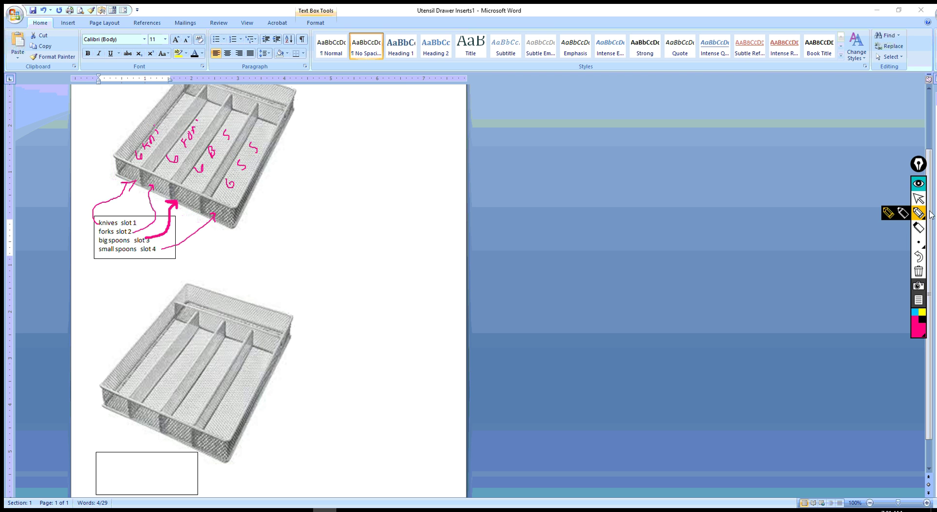
pyautogui.click(918, 198)
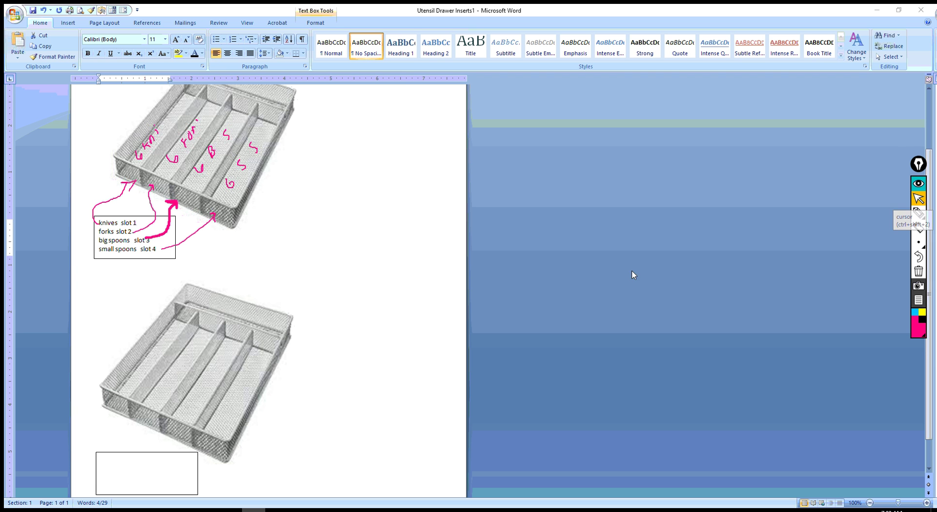
# Step: Reveal the hidden first line, "names customer name", in the text box under the lower drawer insert by making its font black
pyautogui.click(158, 466)
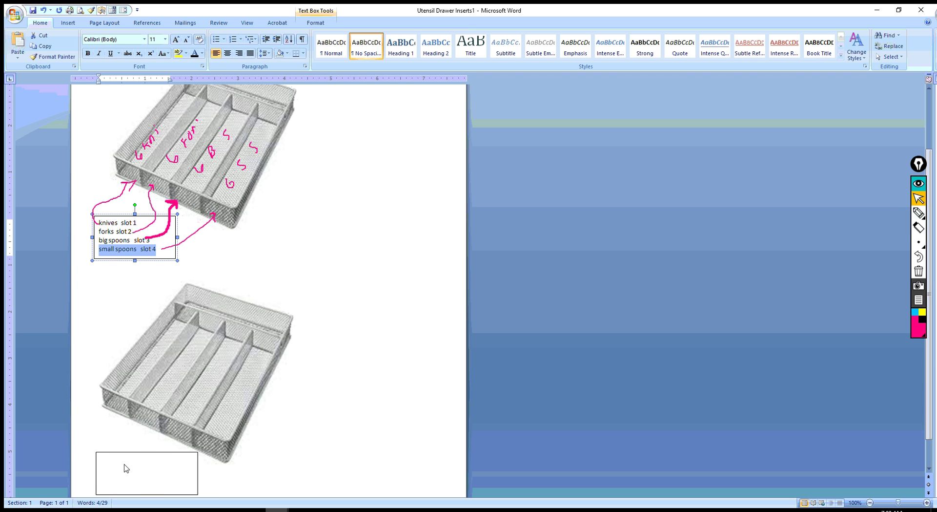
pyautogui.click(157, 464)
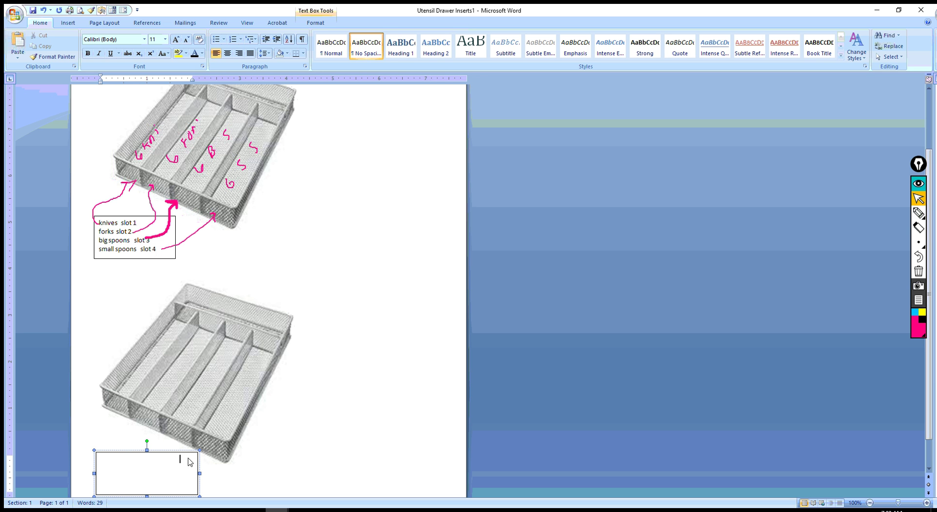
pyautogui.moveTo(187, 460); pyautogui.dragTo(105, 461)
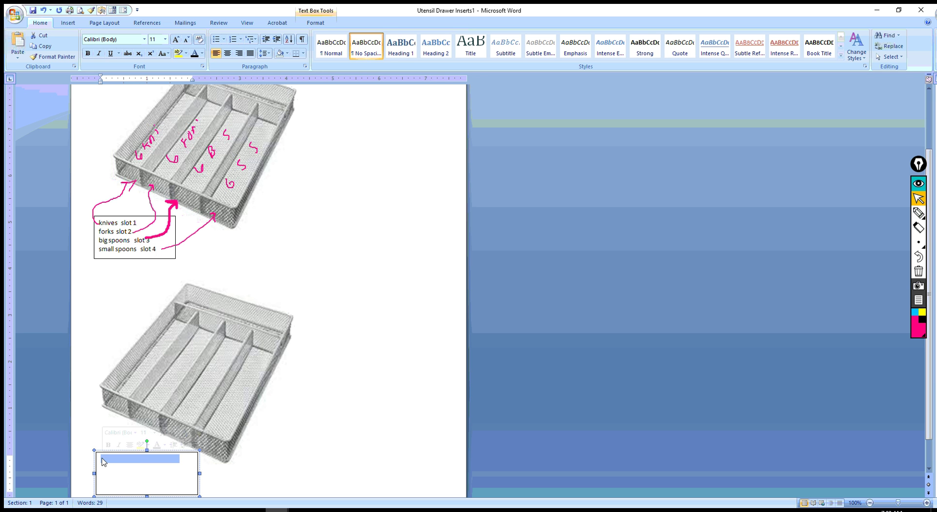
pyautogui.click(195, 53)
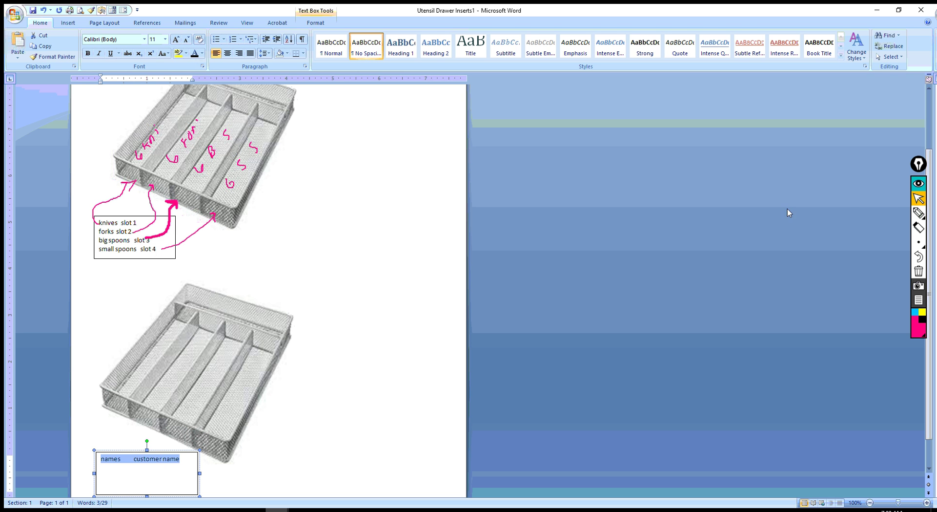
# Step: Draw a pink freehand arrow from the "customer name" text to the first slot of the lower drawer insert
pyautogui.moveTo(919, 211)
pyautogui.click(888, 215)
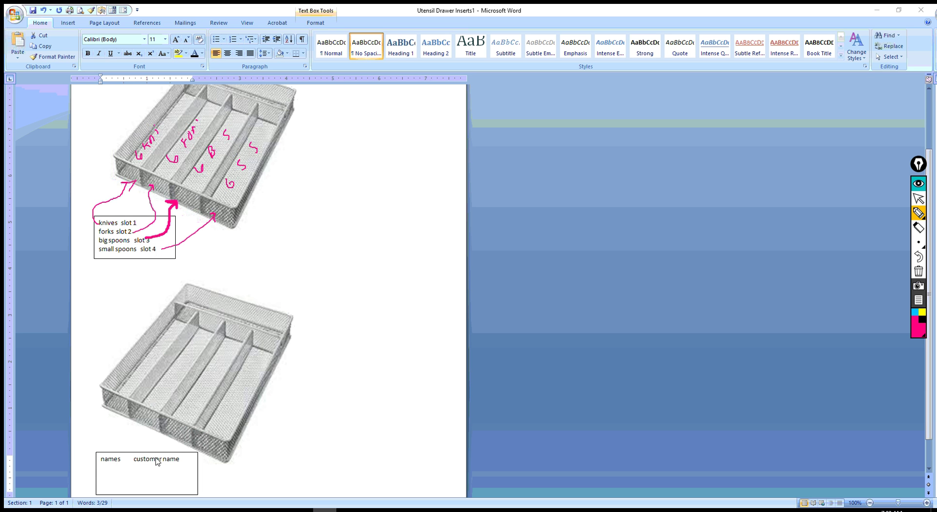
pyautogui.moveTo(155, 455)
pyautogui.mouseDown()
pyautogui.moveTo(121, 431)
pyautogui.moveTo(113, 413)
pyautogui.moveTo(117, 391)
pyautogui.moveTo(123, 396)
pyautogui.mouseUp()
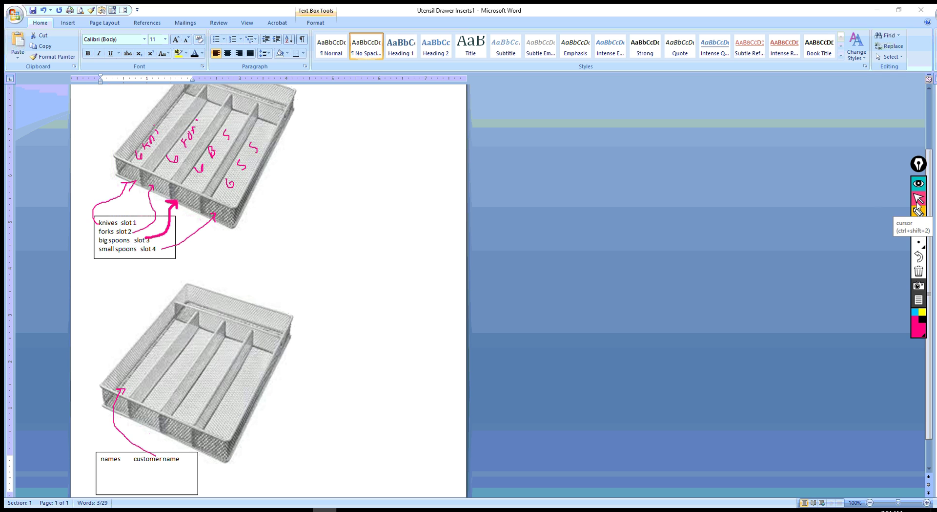
# Step: Handwrite a sample customer name in pink inside the first slot of the lower drawer insert
pyautogui.moveTo(918, 212)
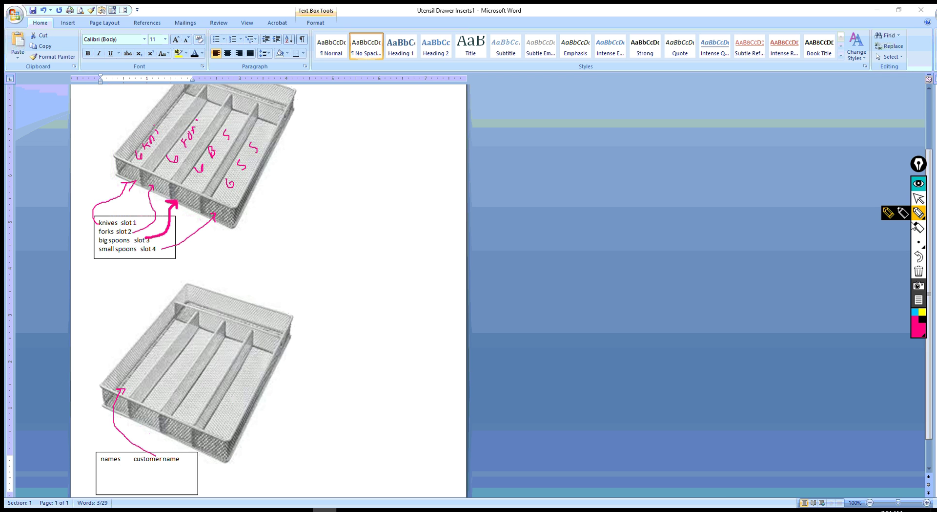
pyautogui.click(919, 199)
pyautogui.click(919, 213)
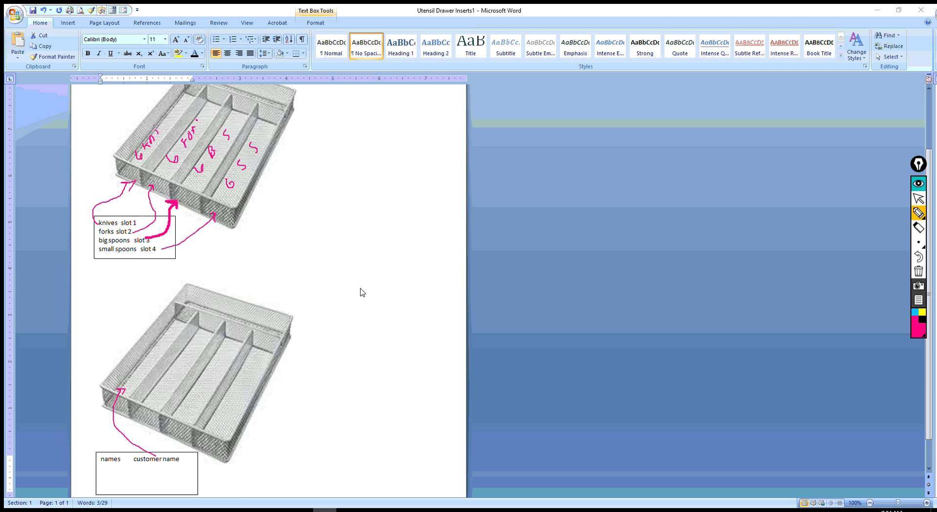
pyautogui.moveTo(133, 367)
pyautogui.mouseDown()
pyautogui.moveTo(135, 375)
pyautogui.moveTo(138, 366)
pyautogui.mouseUp()
pyautogui.moveTo(139, 366); pyautogui.dragTo(141, 367)
pyautogui.moveTo(161, 338)
pyautogui.mouseDown()
pyautogui.moveTo(159, 346)
pyautogui.moveTo(171, 333)
pyautogui.mouseUp()
# Step: Reveal the hidden second line, "whole #s num of lattes", in the text box under the lower drawer insert by making its font black
pyautogui.click(919, 198)
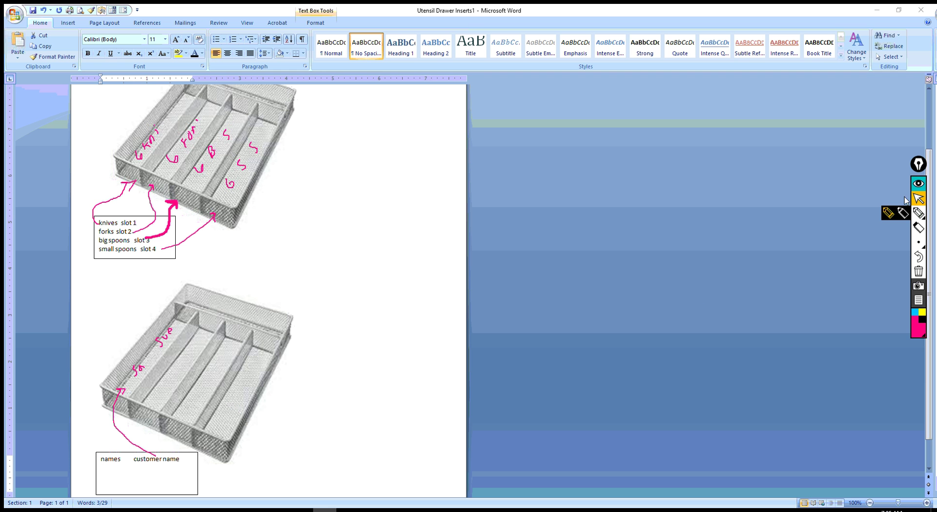
pyautogui.click(171, 478)
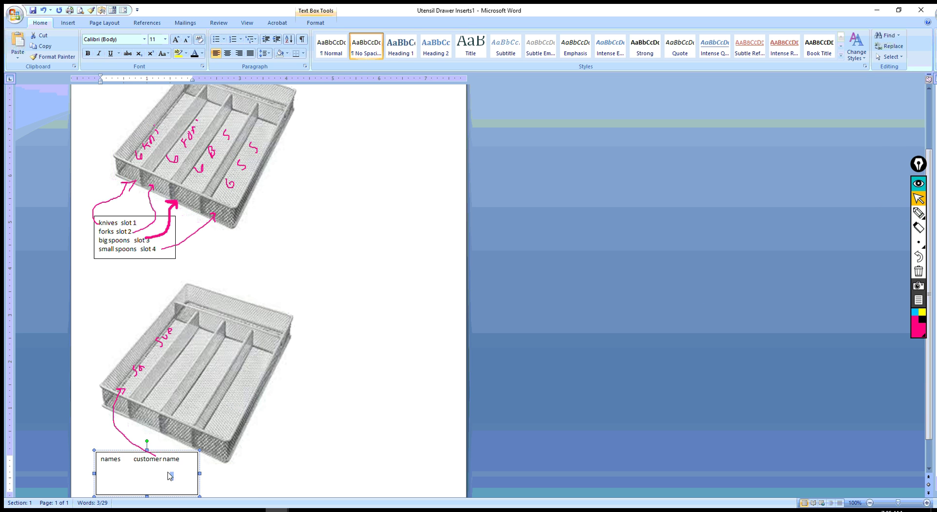
pyautogui.moveTo(174, 476); pyautogui.dragTo(100, 470)
pyautogui.click(167, 470)
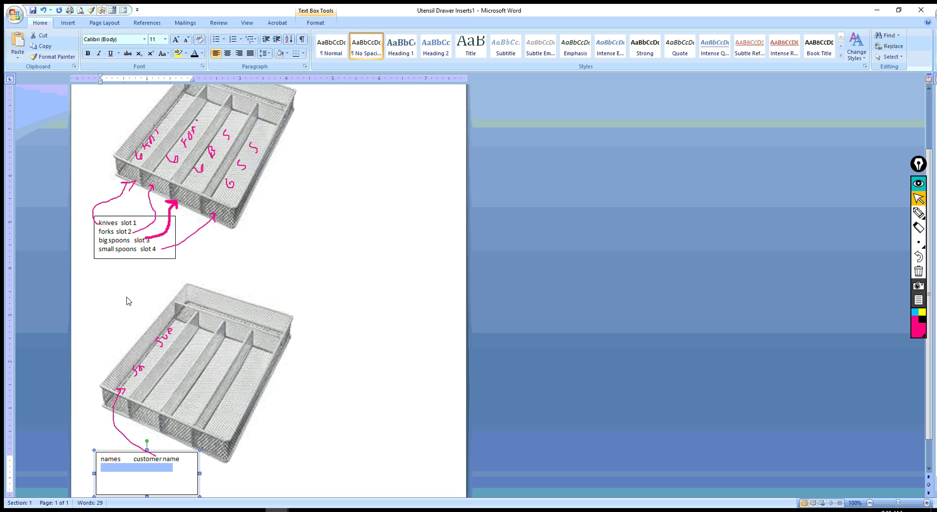
pyautogui.click(194, 54)
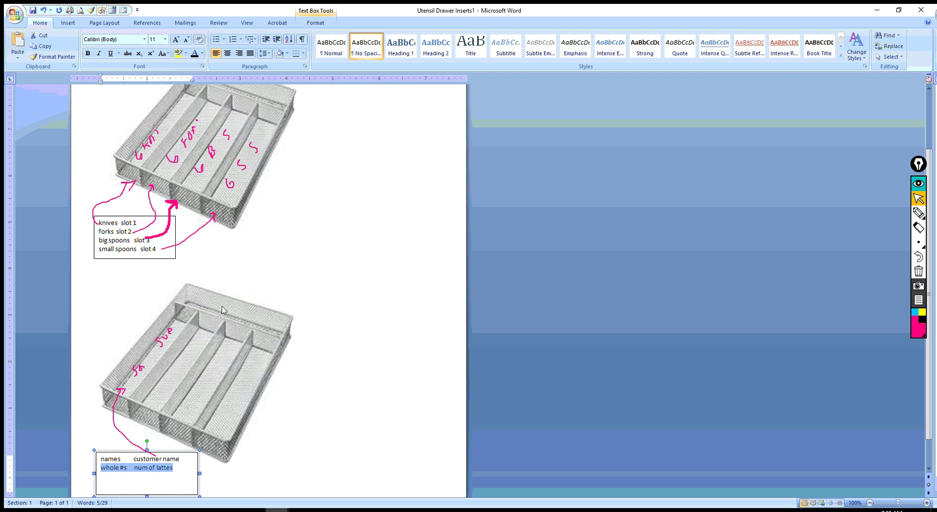
pyautogui.click(148, 469)
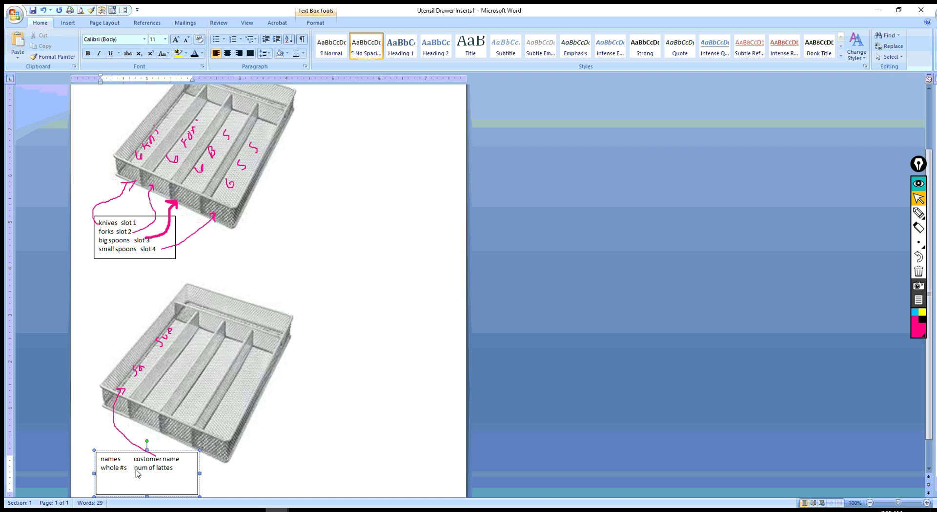
# Step: Draw a pink freehand arrow from "num of lattes" to the lower insert's second slot and handwrite "6" inside that slot
pyautogui.moveTo(135, 470); pyautogui.dragTo(173, 470)
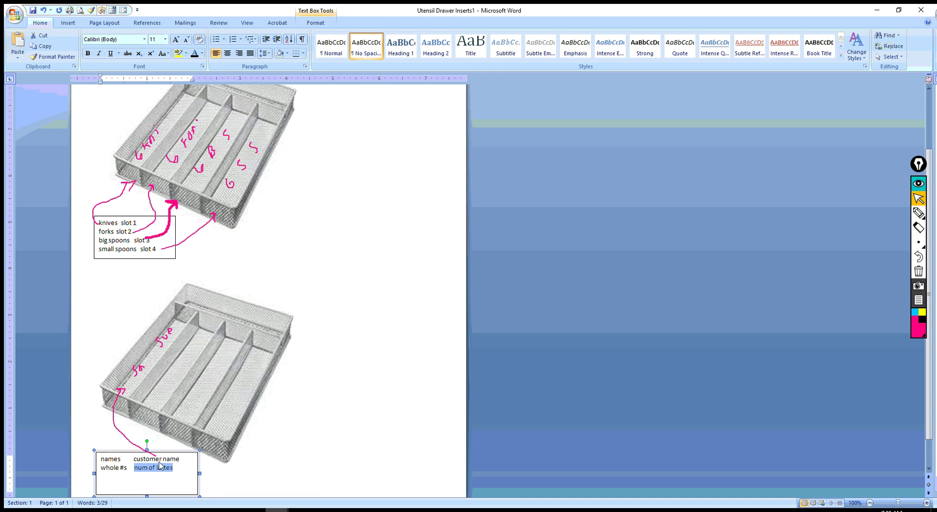
pyautogui.moveTo(918, 213)
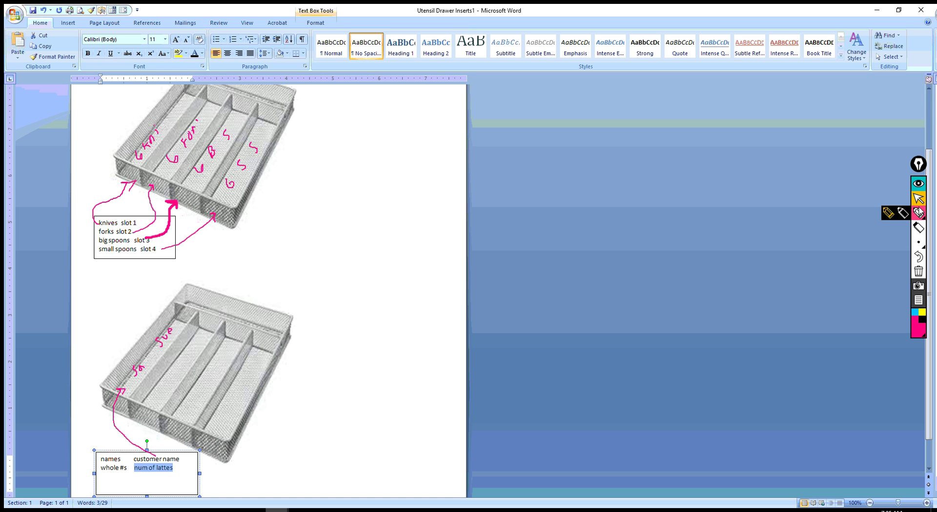
pyautogui.click(888, 213)
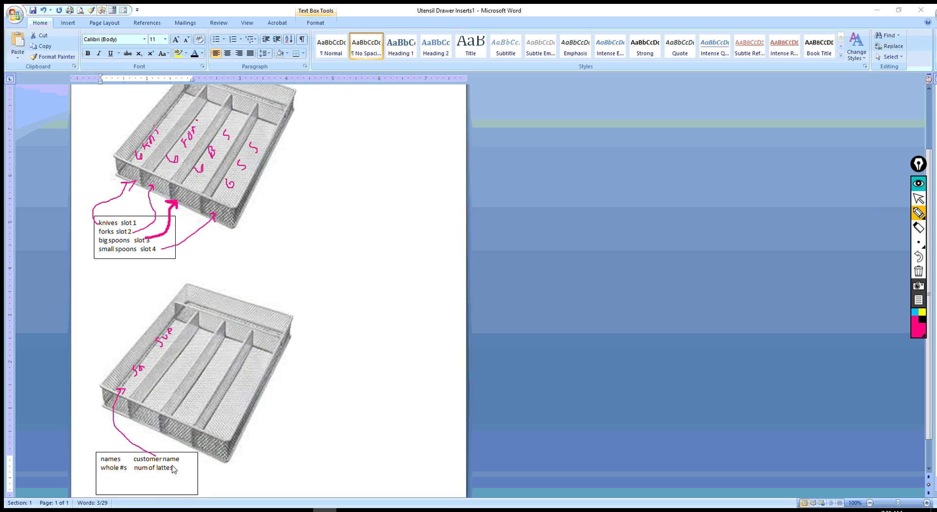
pyautogui.moveTo(172, 469)
pyautogui.mouseDown()
pyautogui.moveTo(150, 452)
pyautogui.moveTo(139, 415)
pyautogui.mouseUp()
pyautogui.moveTo(170, 367)
pyautogui.mouseDown()
pyautogui.moveTo(171, 380)
pyautogui.moveTo(184, 375)
pyautogui.moveTo(172, 379)
pyautogui.mouseUp()
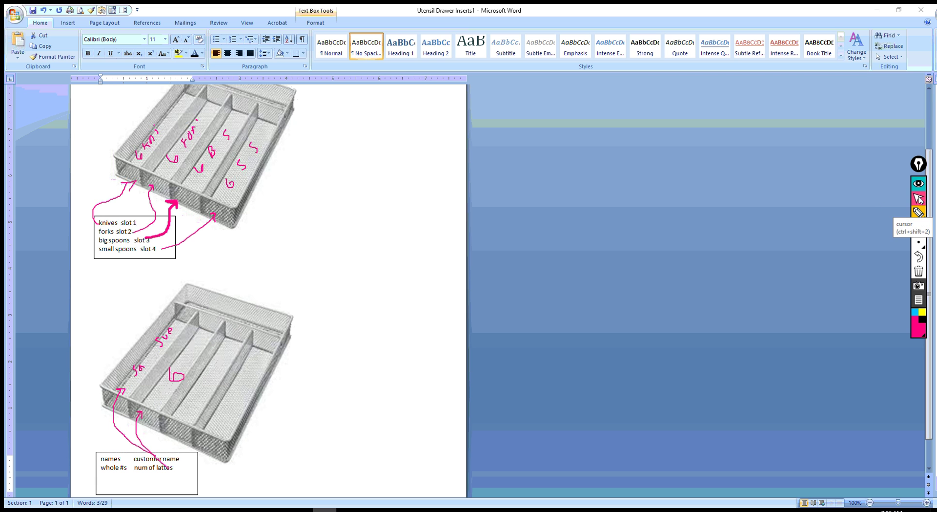
# Step: Reveal the hidden third line, "decimals cost per latte", in the lower text box by making its font black
pyautogui.click(919, 198)
pyautogui.click(169, 482)
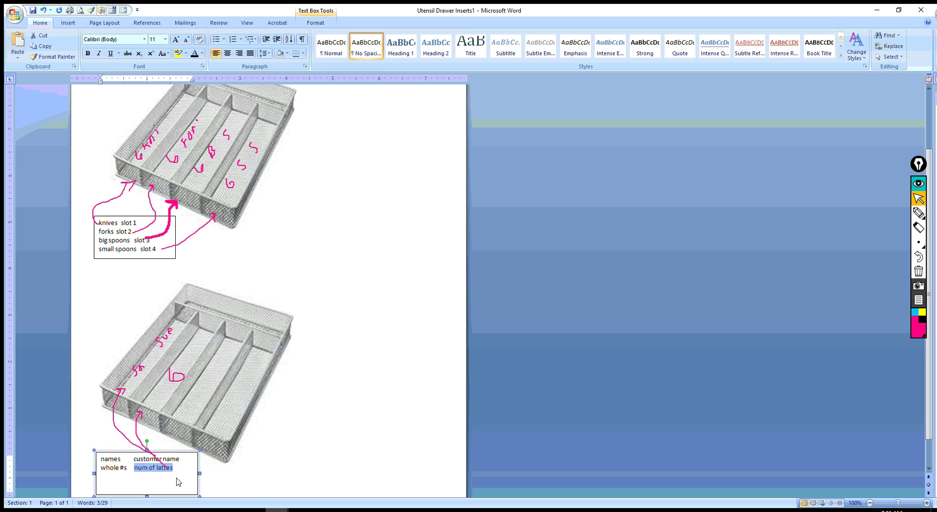
pyautogui.click(180, 482)
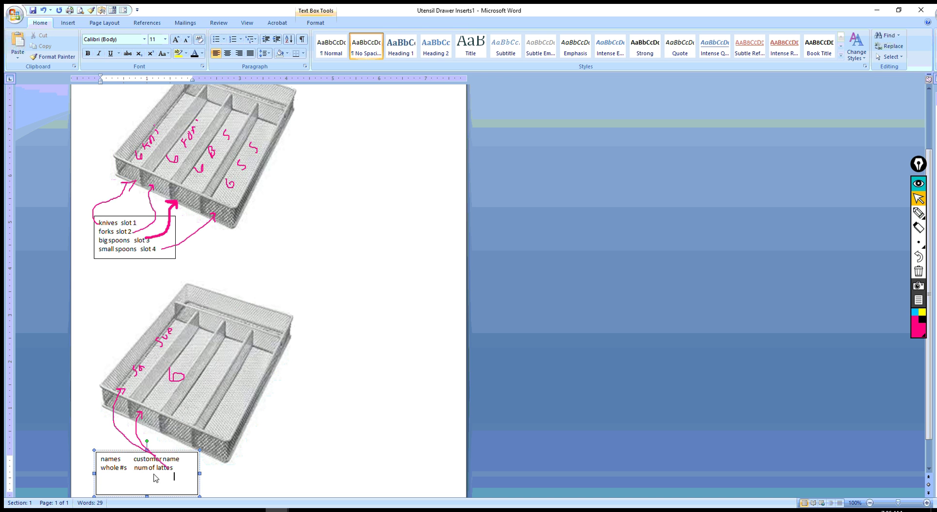
pyautogui.moveTo(177, 476); pyautogui.dragTo(101, 477)
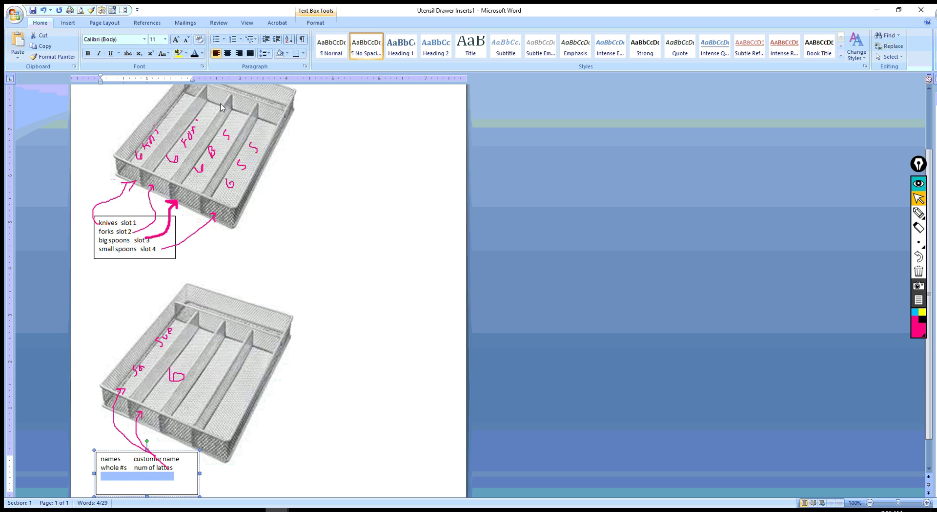
pyautogui.click(194, 53)
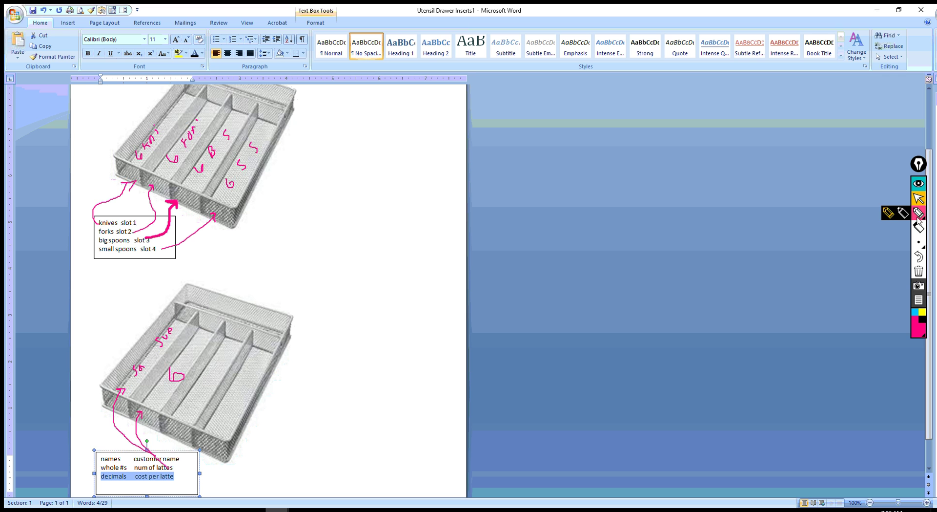
# Step: Draw a pink freehand arrow from the "cost per latte" text to the third slot of the lower drawer insert
pyautogui.click(895, 217)
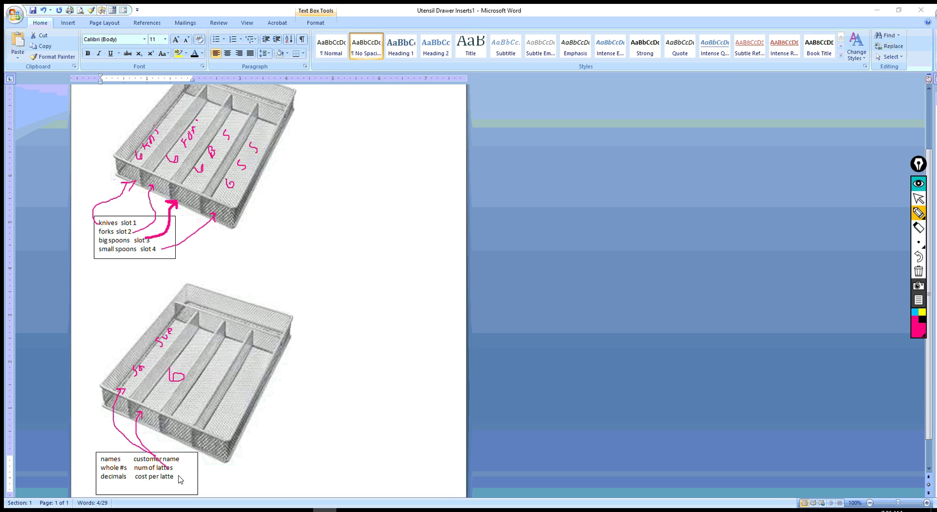
pyautogui.moveTo(176, 478); pyautogui.dragTo(184, 413)
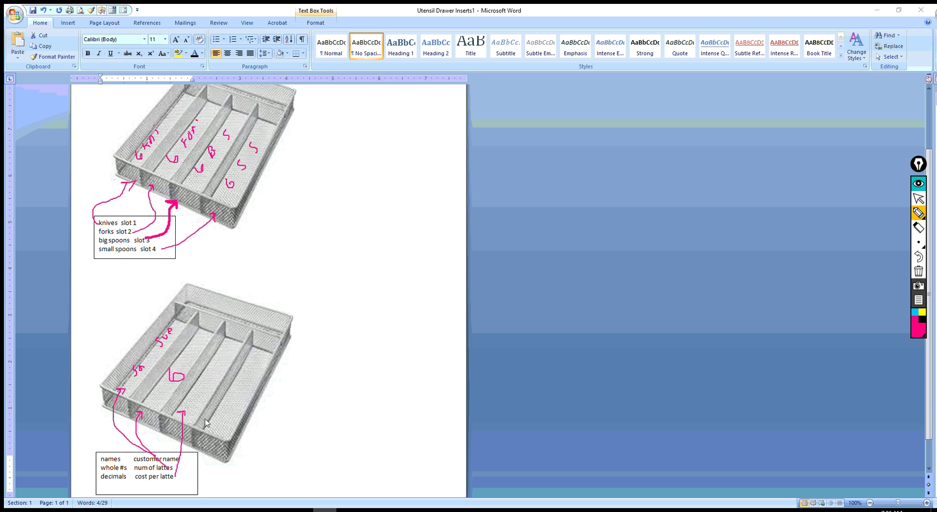